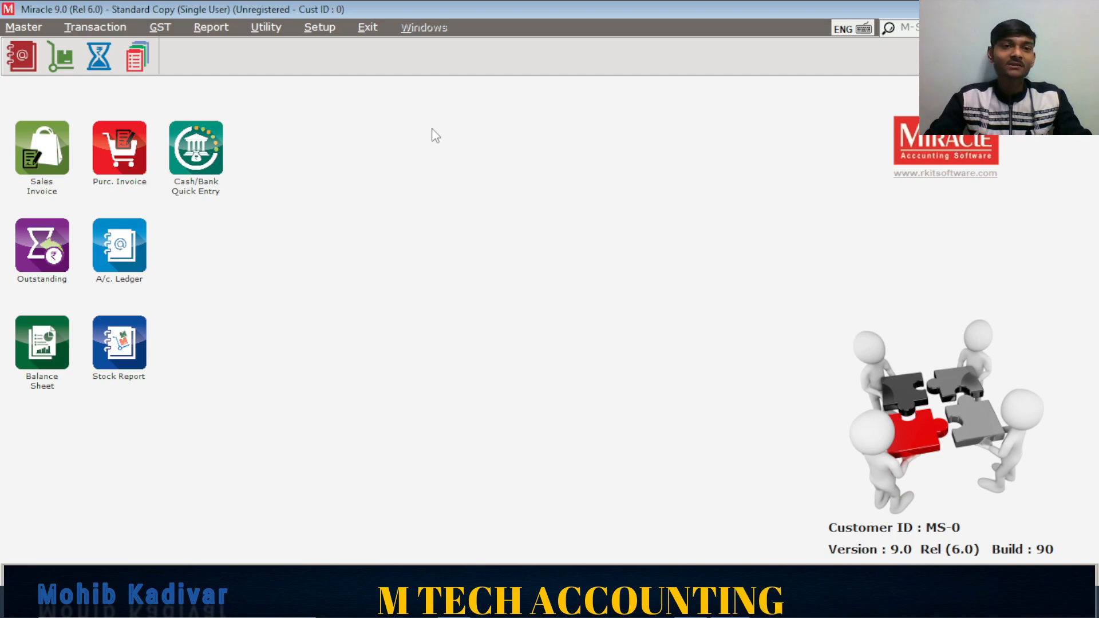
Enable the weight scale requirement in the company's advance setup by setting Weight Scale Req.? to Yes
click(317, 27)
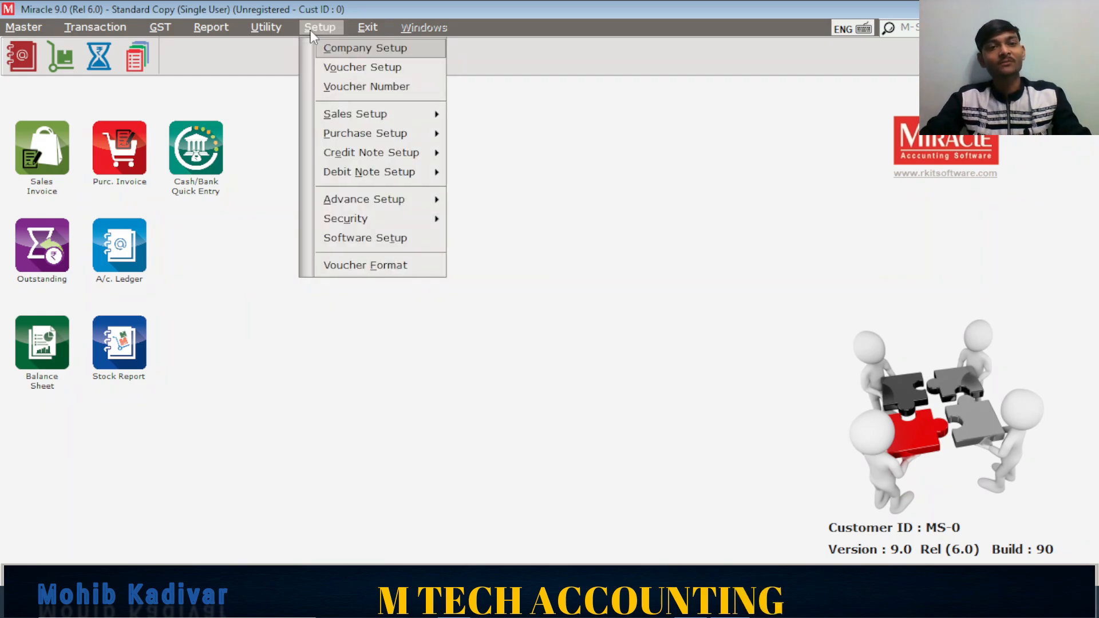
click(352, 52)
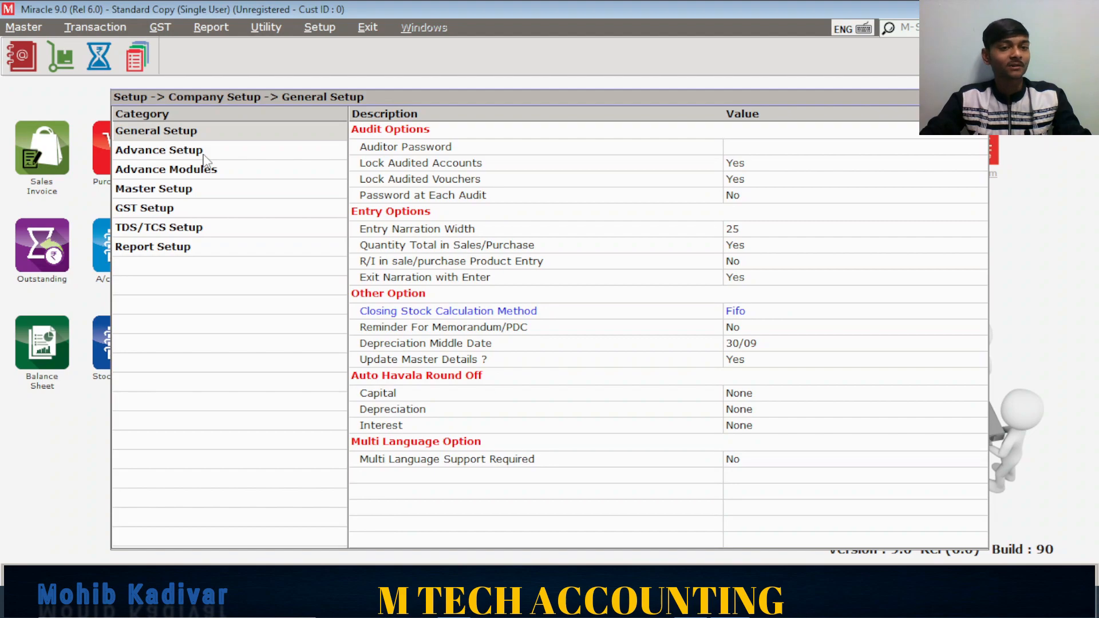
click(200, 150)
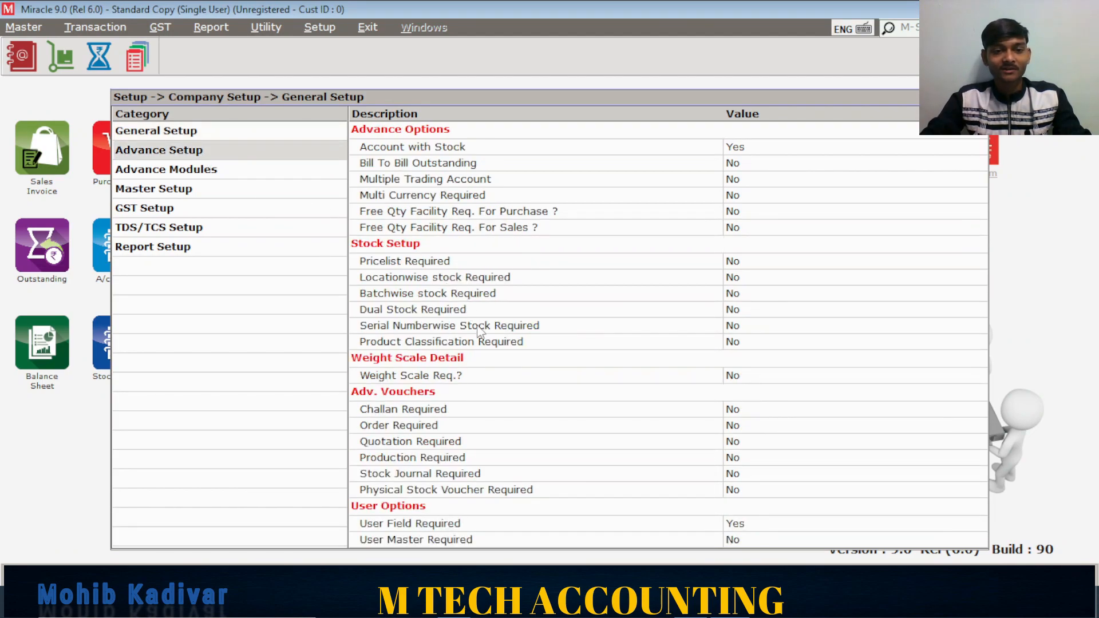
click(448, 362)
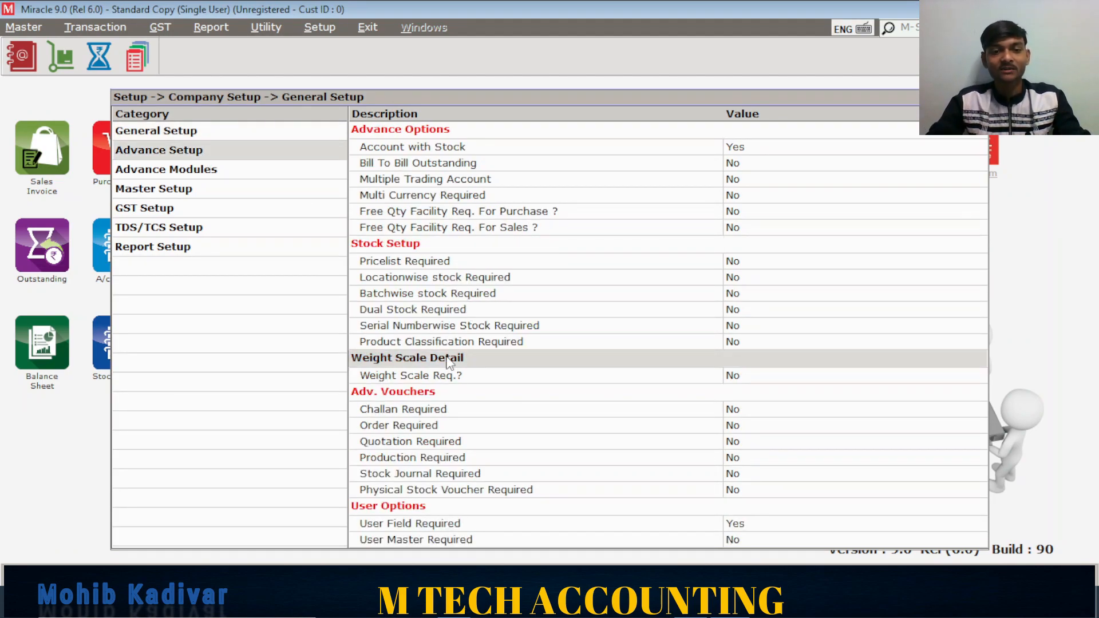
key(Down)
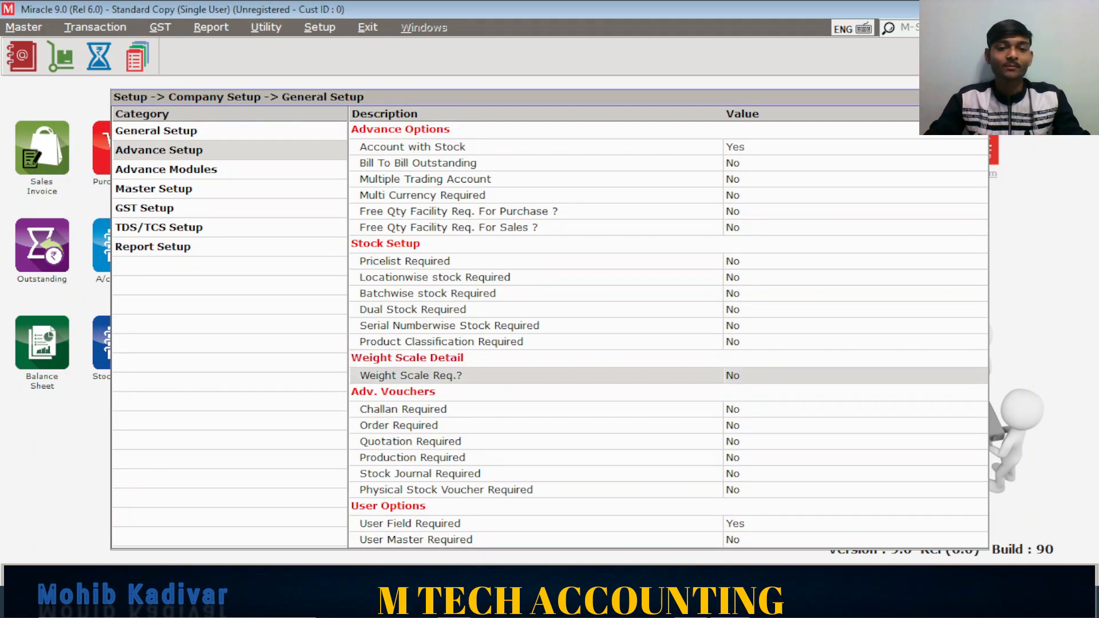
key(y)
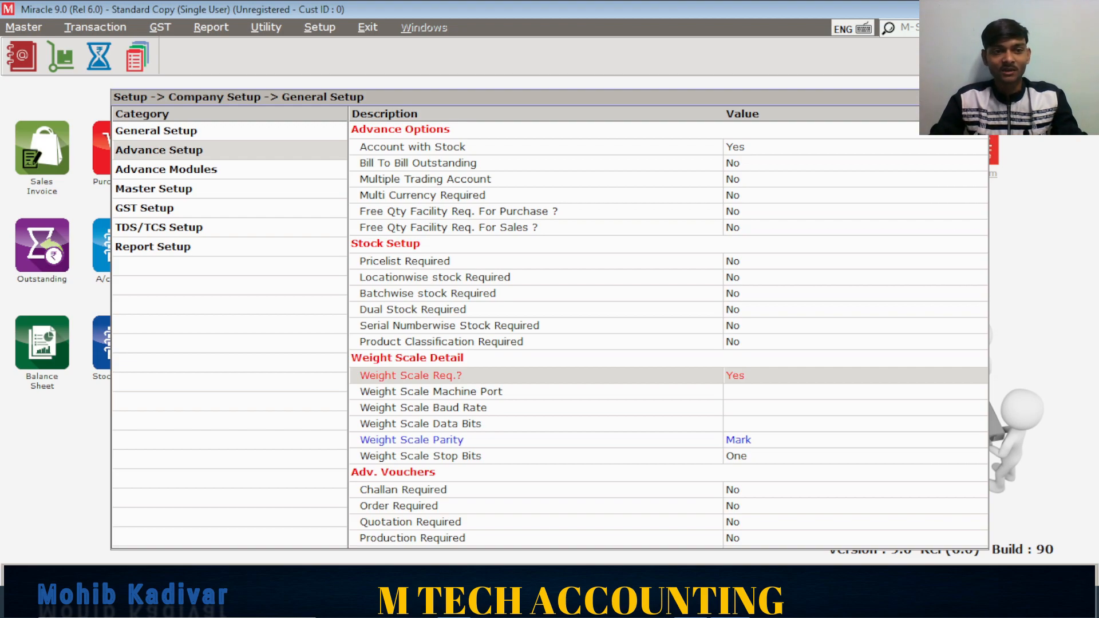
Go through the weight scale options and open the Weight Scale Machine Port value, leaving it blank
key(Down)
key(Down)
key(Down)
key(Down)
key(Up)
key(Up)
key(Up)
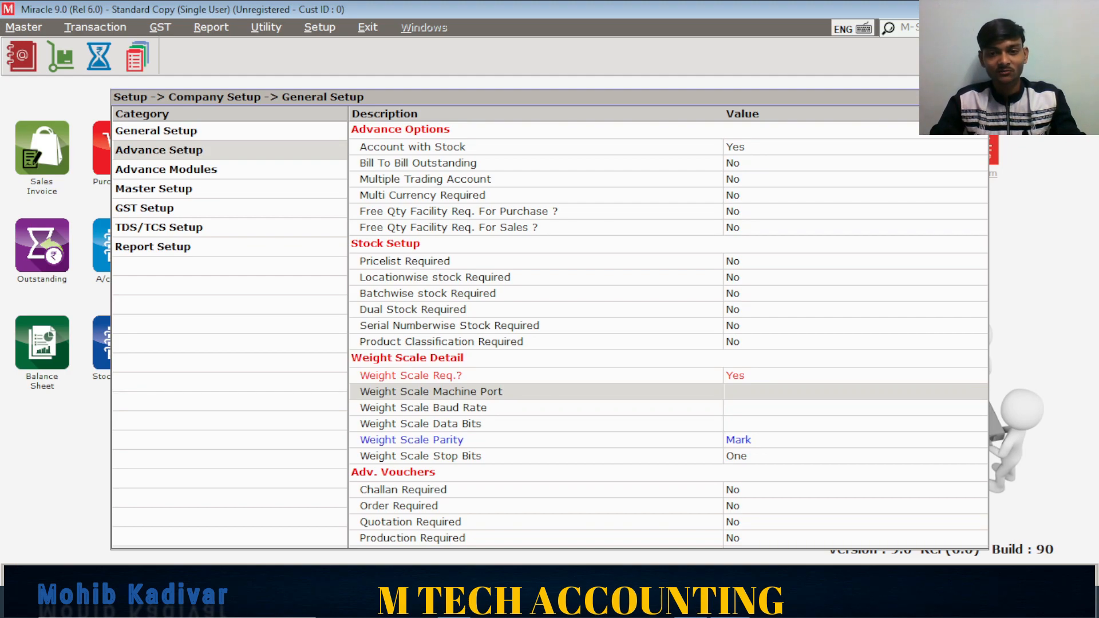
key(Return)
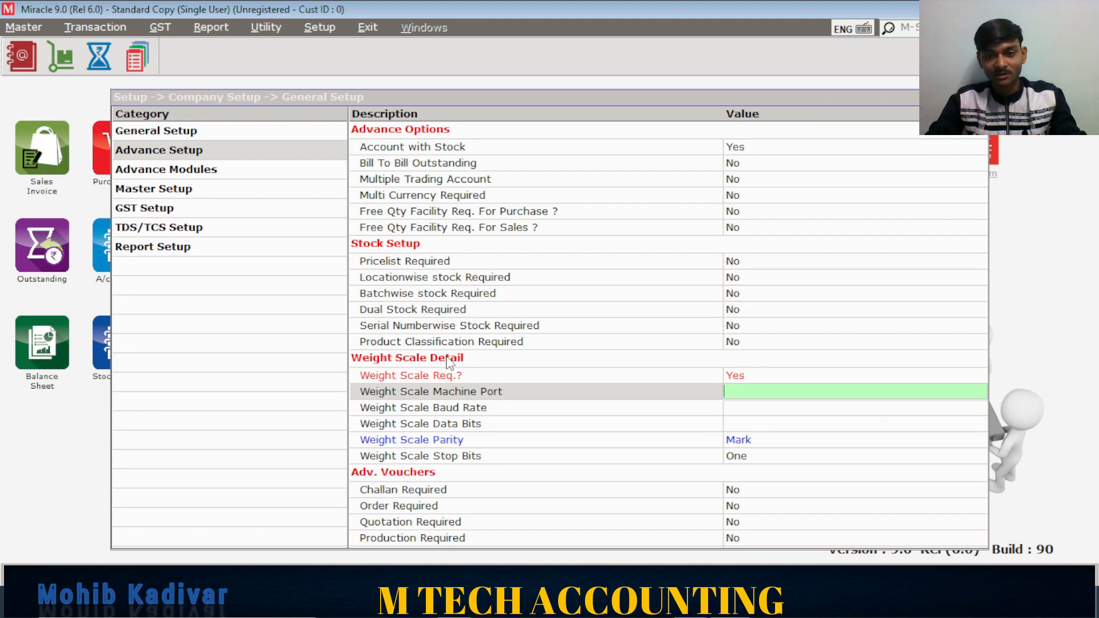
key(Return)
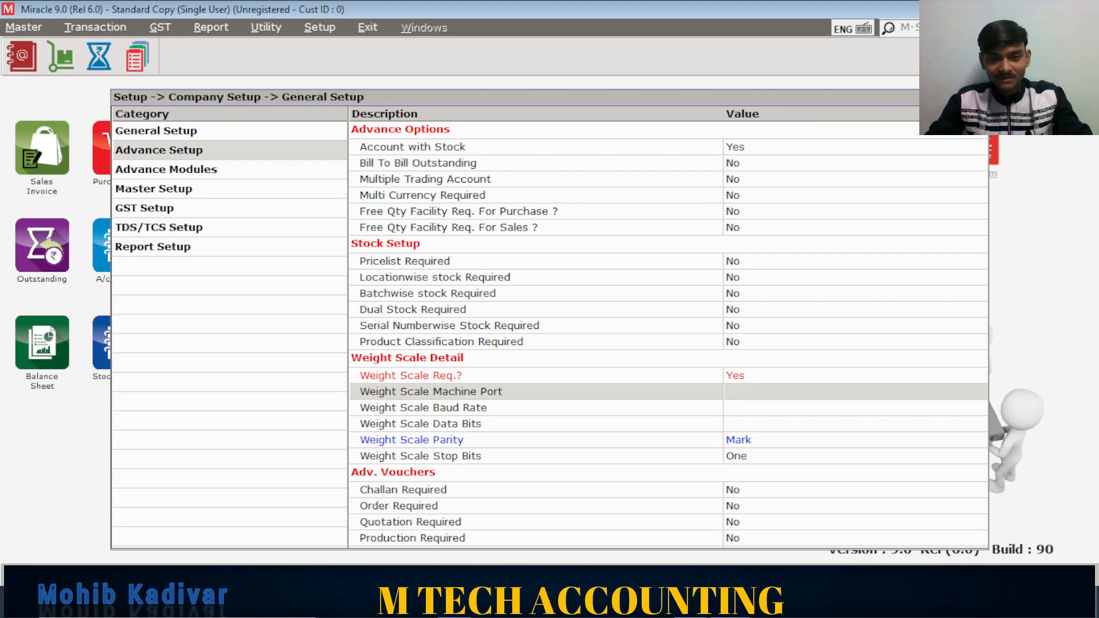
Set the Weight Scale Baud Rate to 5
key(Down)
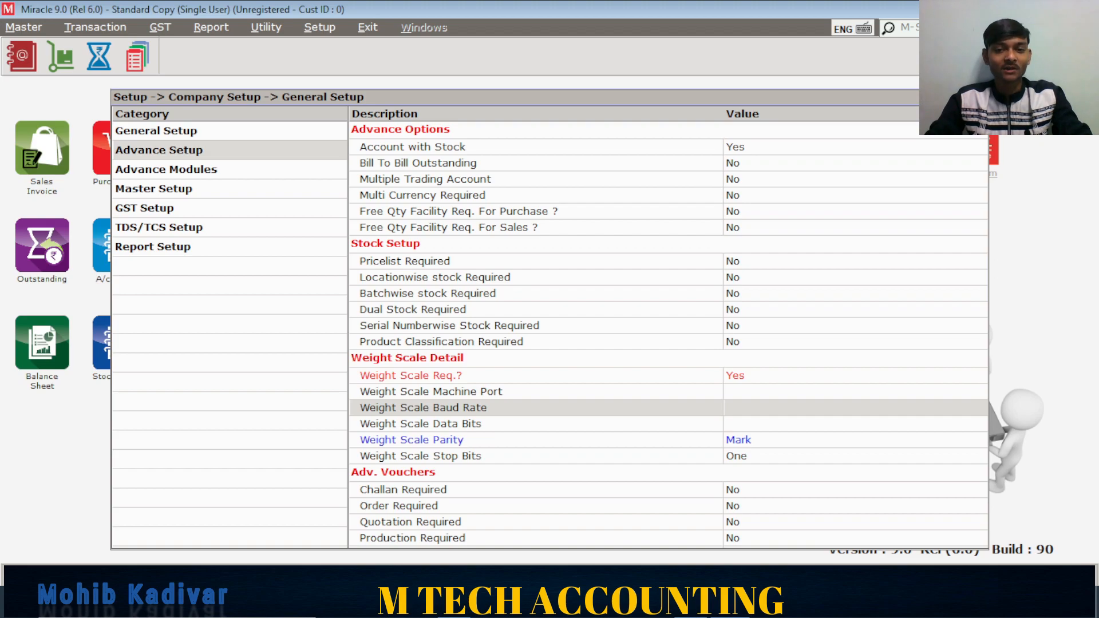
key(Return)
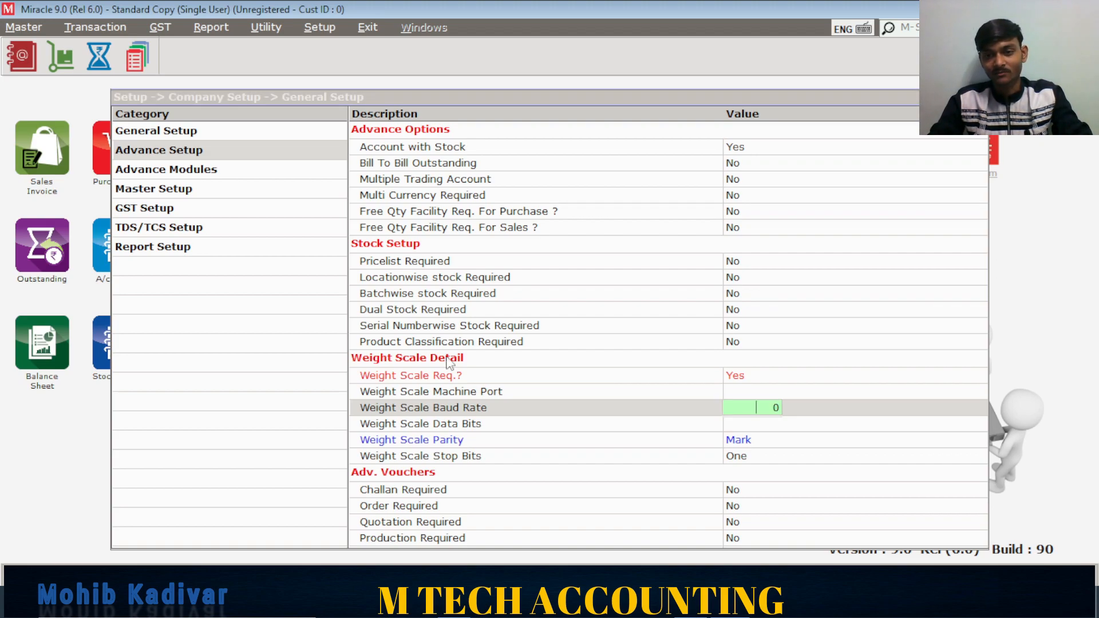
text(5)
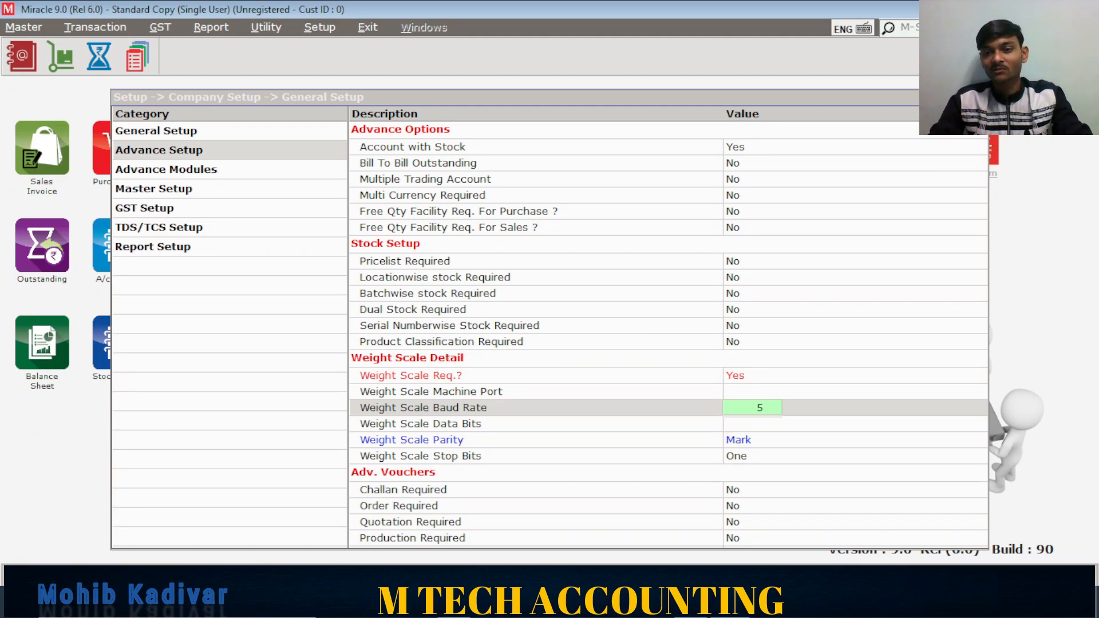
key(Return)
Leave the Weight Scale Data Bits without an entry and set the Weight Scale Parity to None
key(Down)
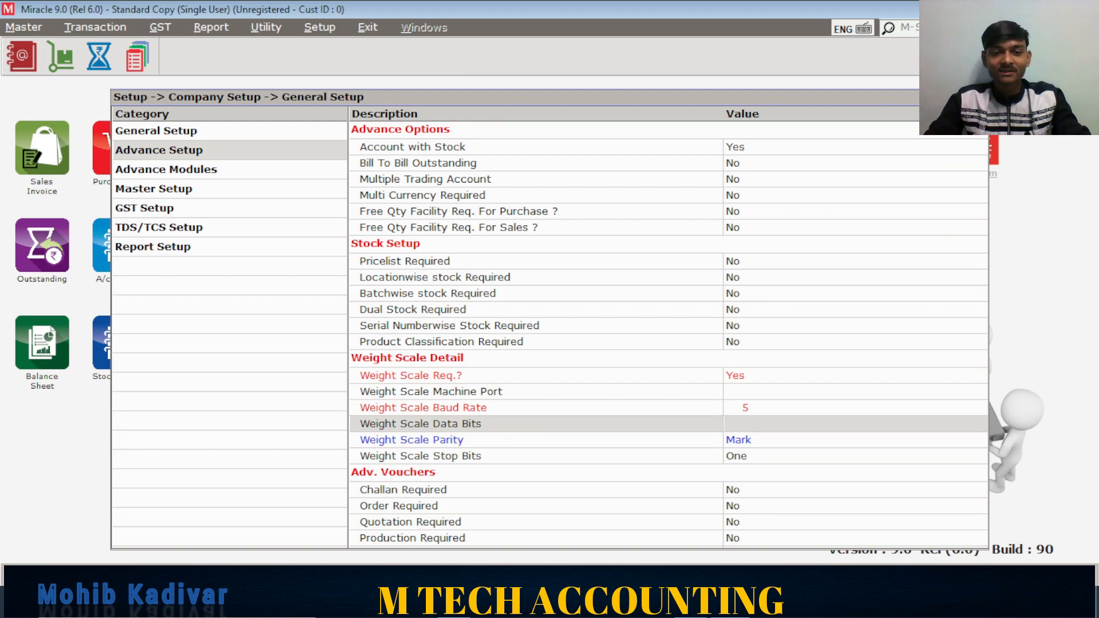
key(Return)
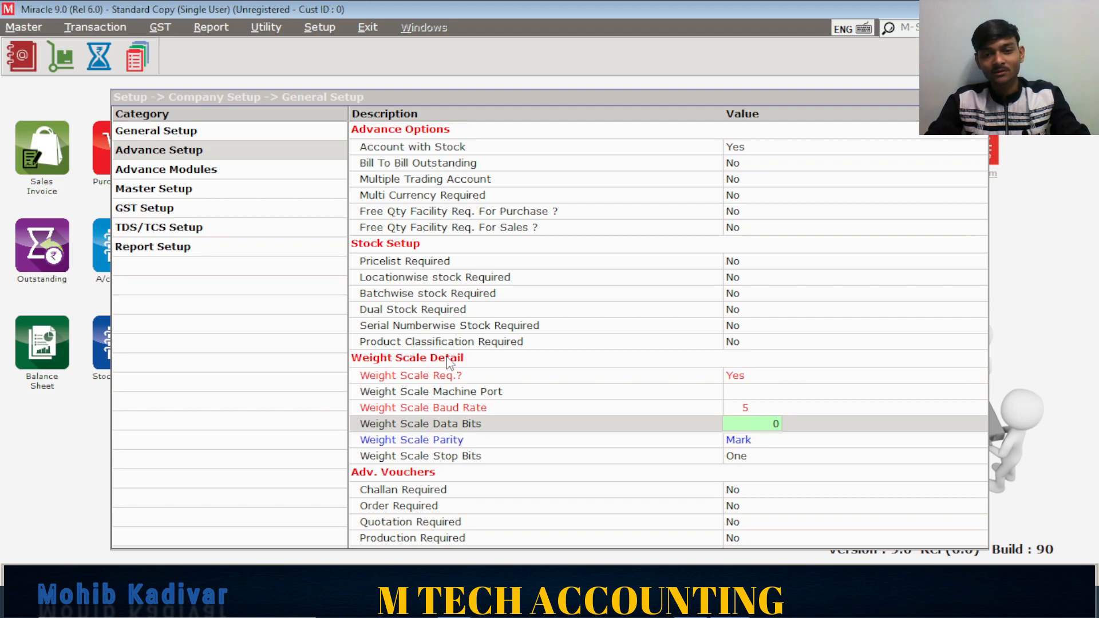
key(Return)
key(Down)
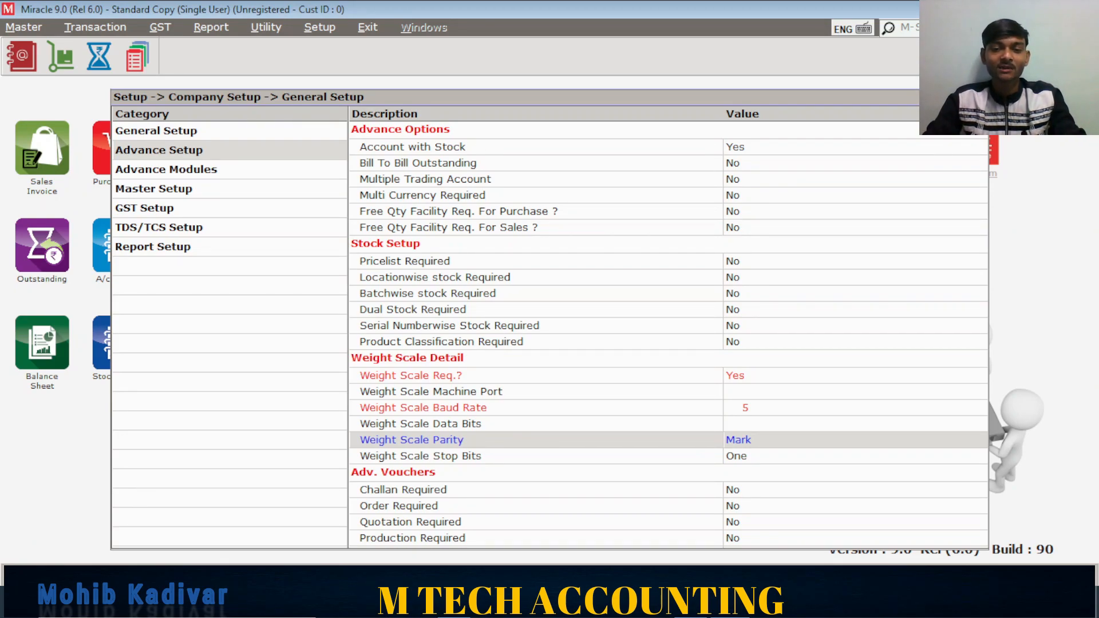
key(o)
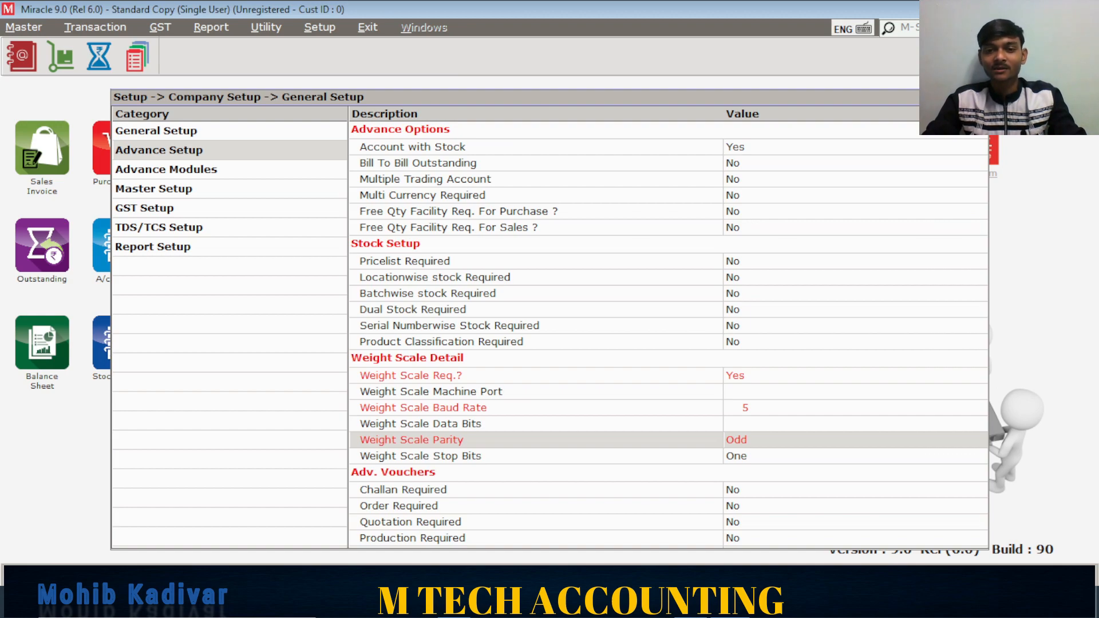
key(s)
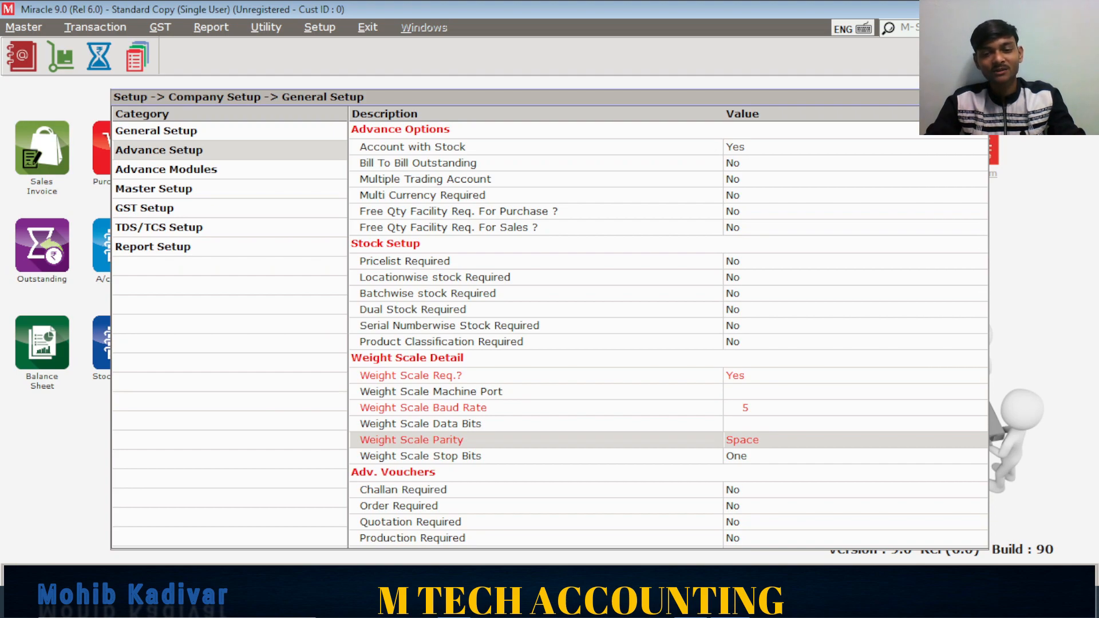
key(space)
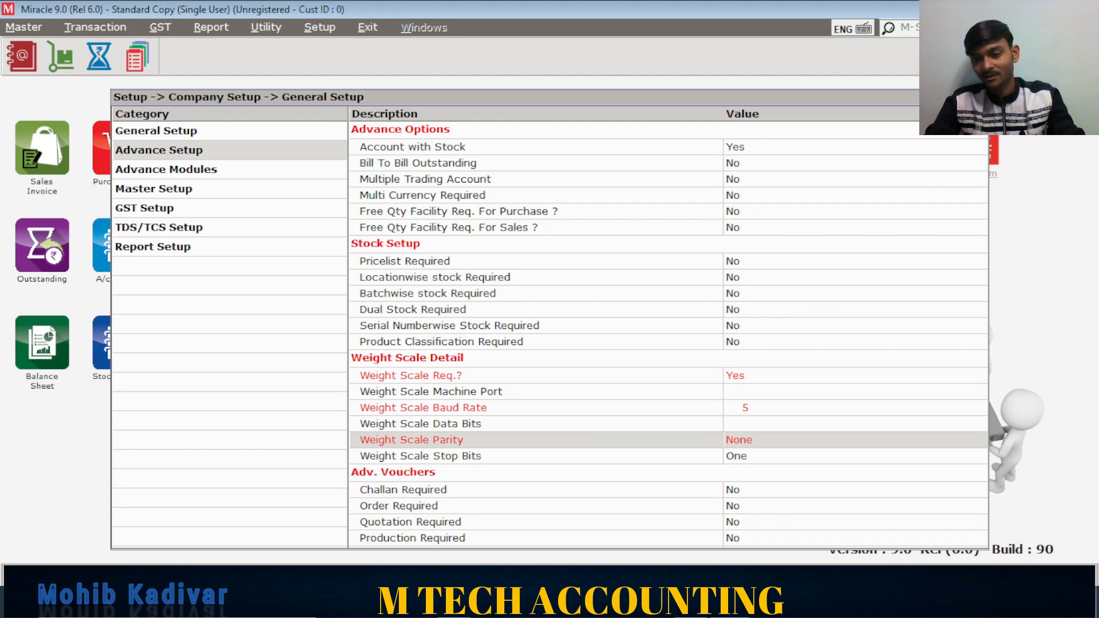
Set the Weight Scale Stop Bits to Two and exit the company setup
key(Down)
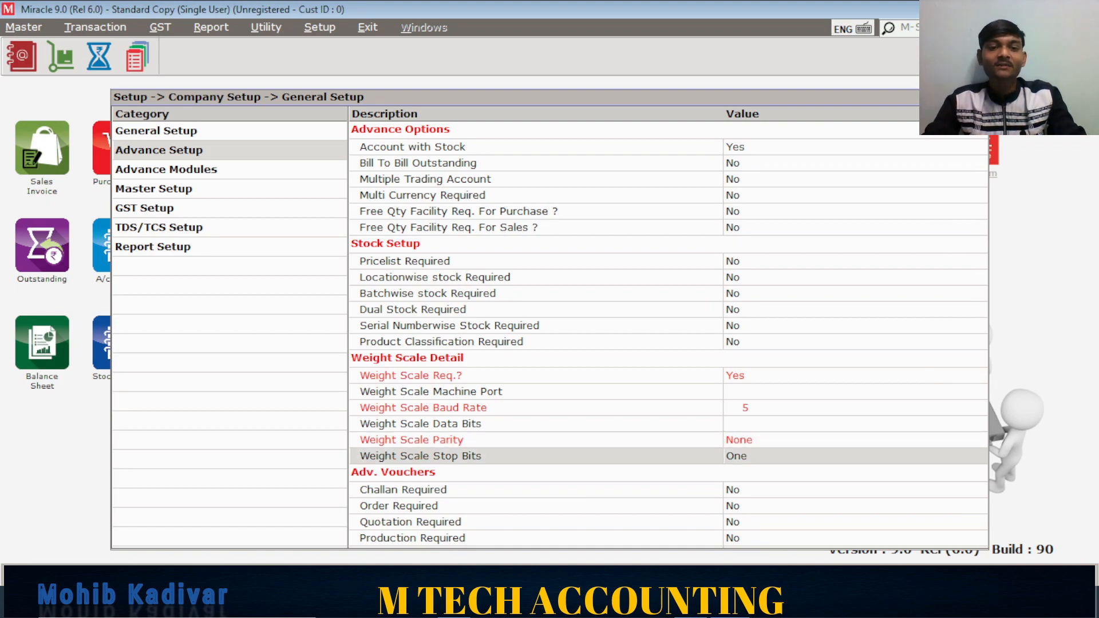
key(Return)
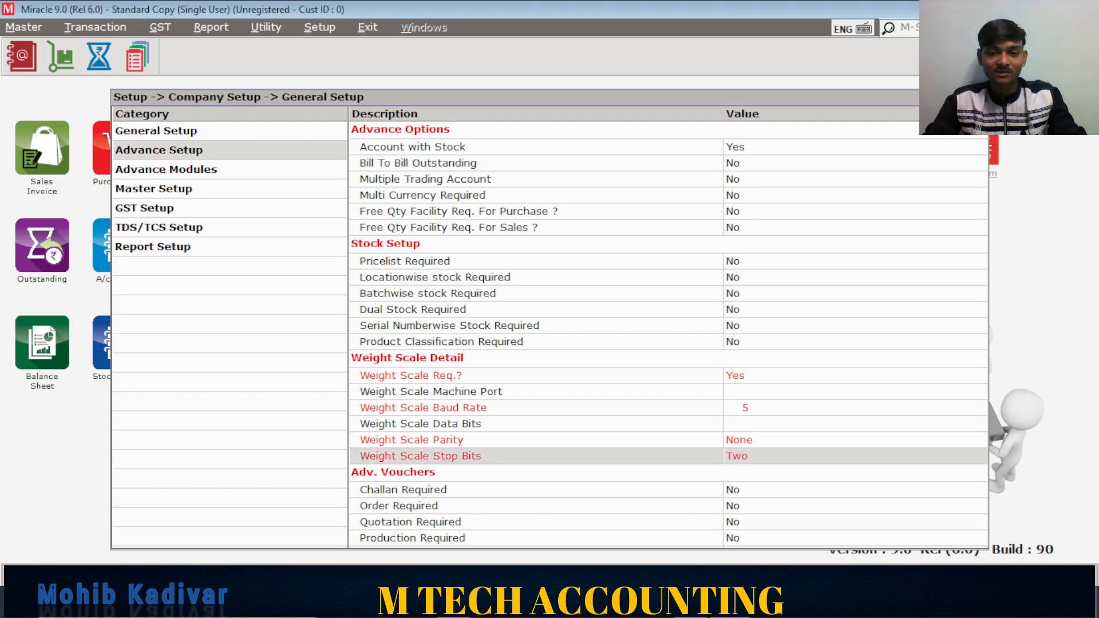
key(Return)
key(Return)
key(Return)
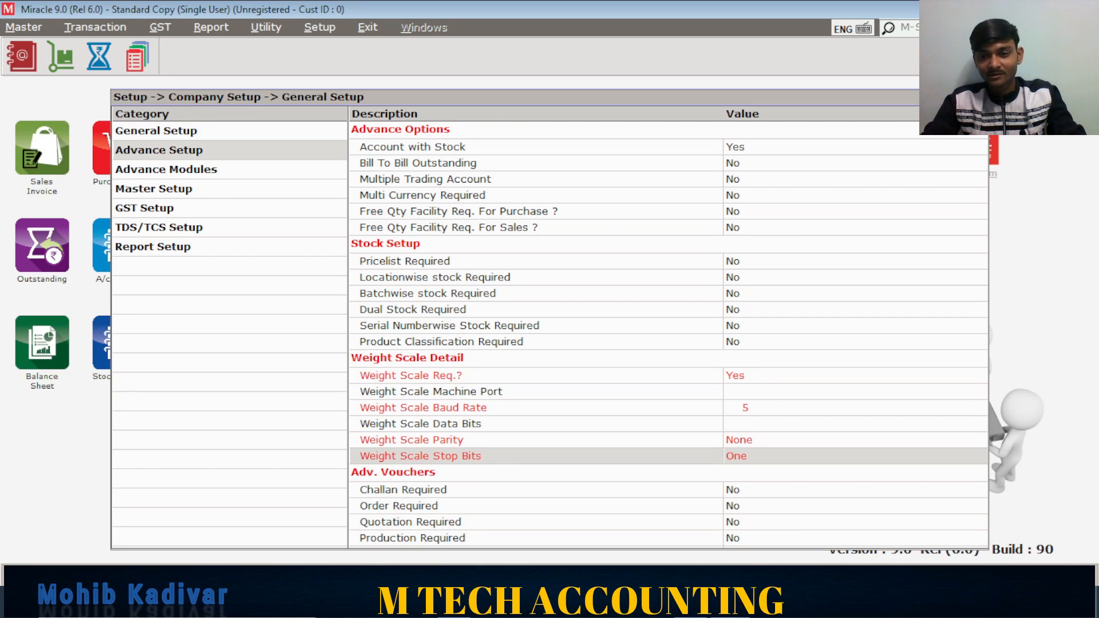
key(space)
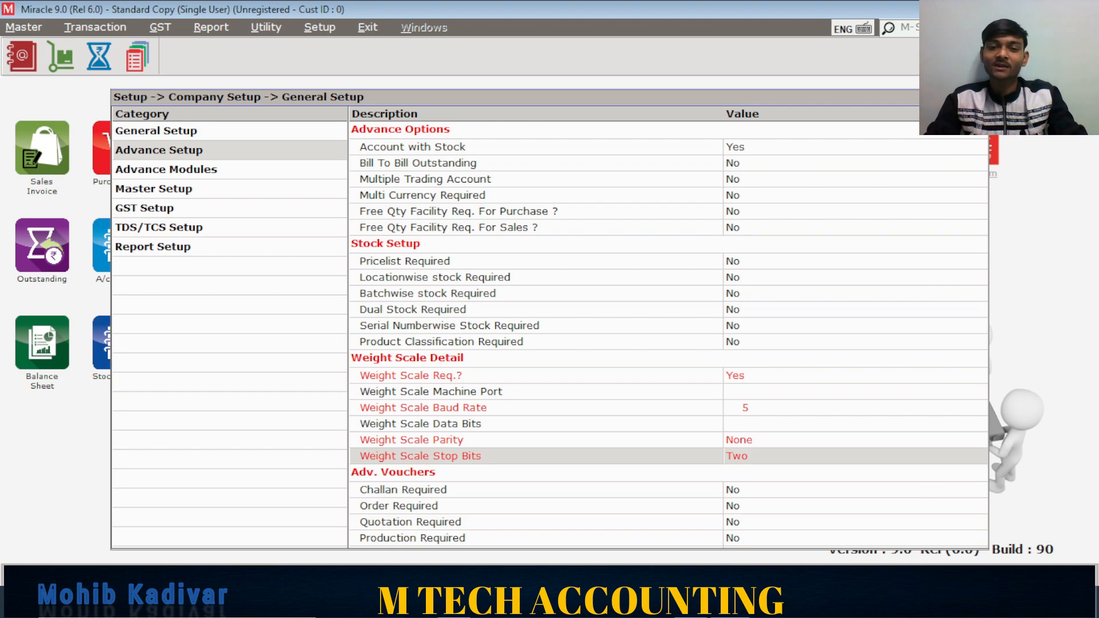
key(Escape)
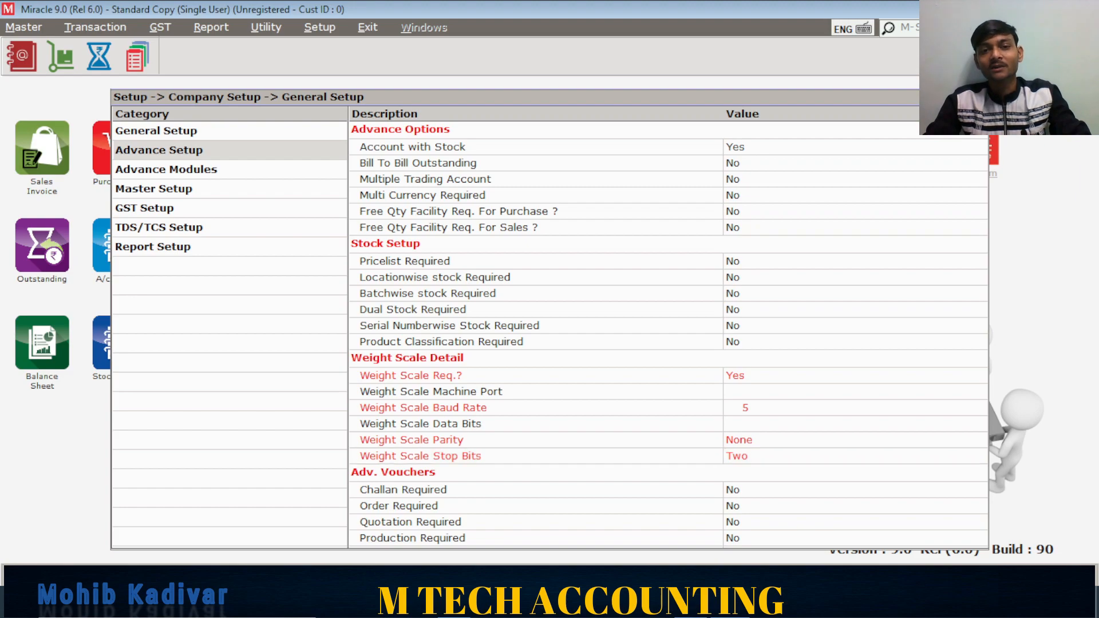
key(Escape)
key(Return)
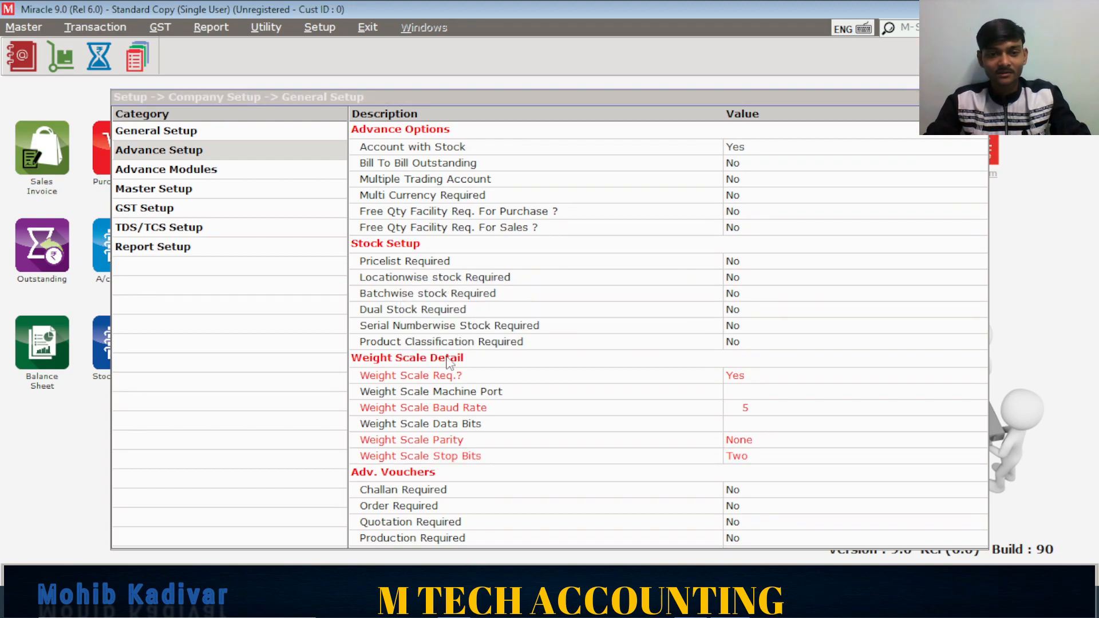